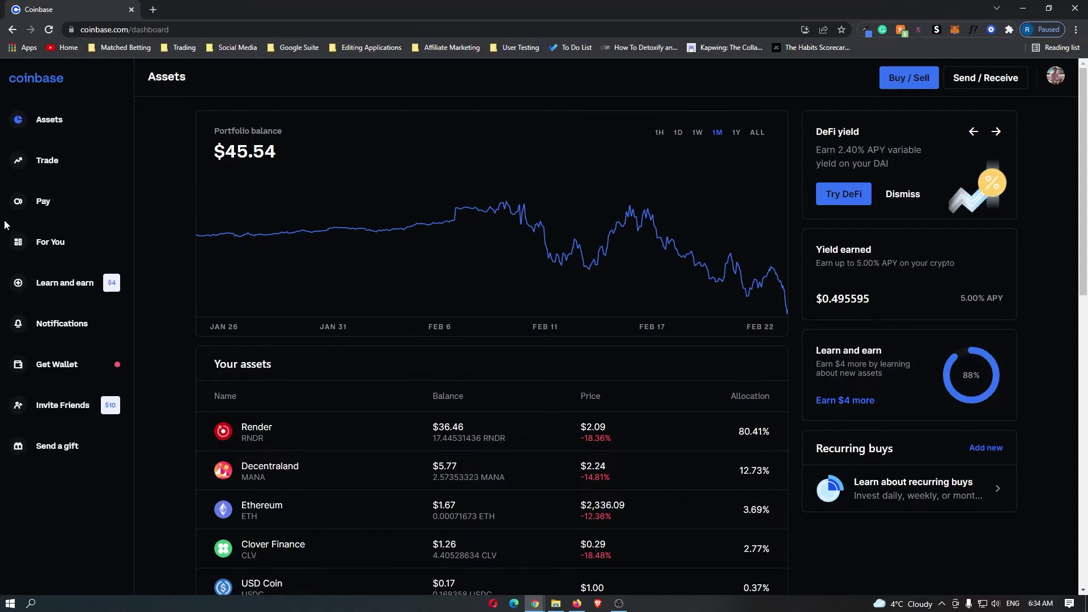
# Return to the browser and go to Coinbase's Trade page to find tradable assets.
pyautogui.click(620, 604)
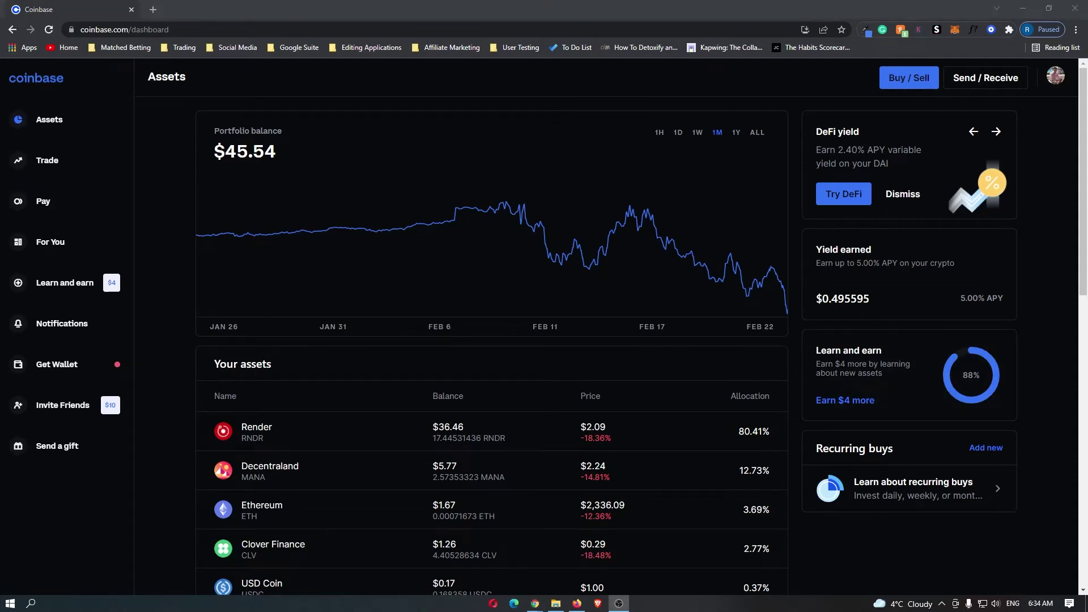
pyautogui.click(1047, 289)
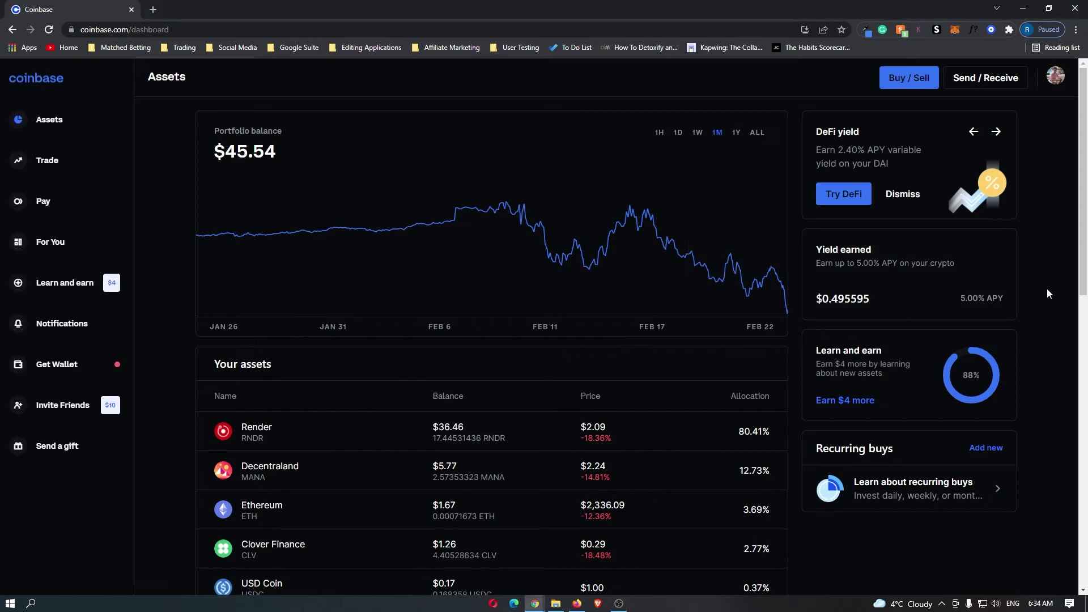
pyautogui.click(101, 158)
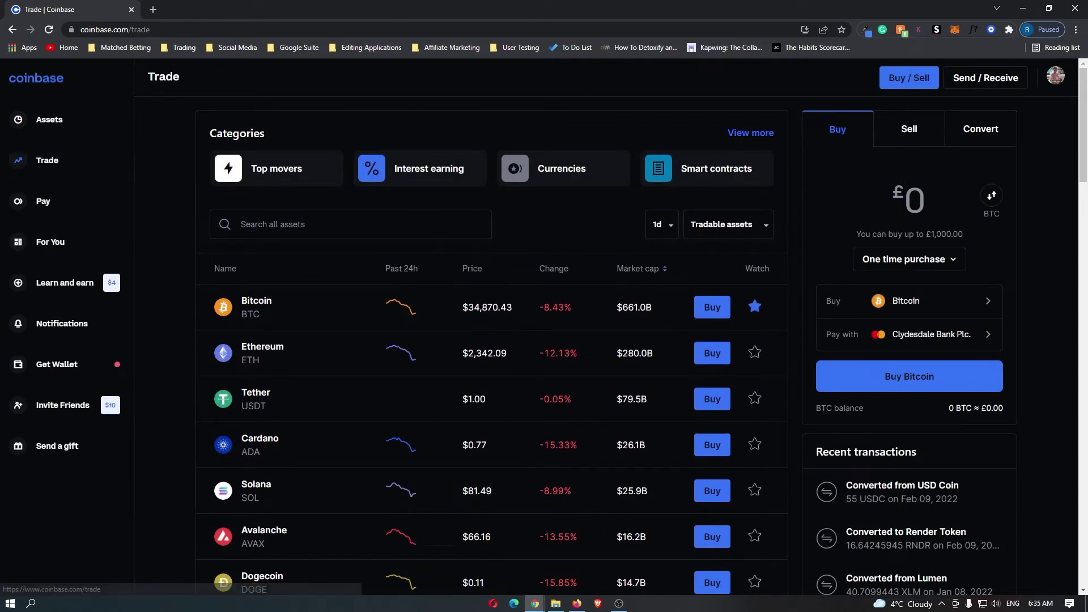
pyautogui.write('forth')
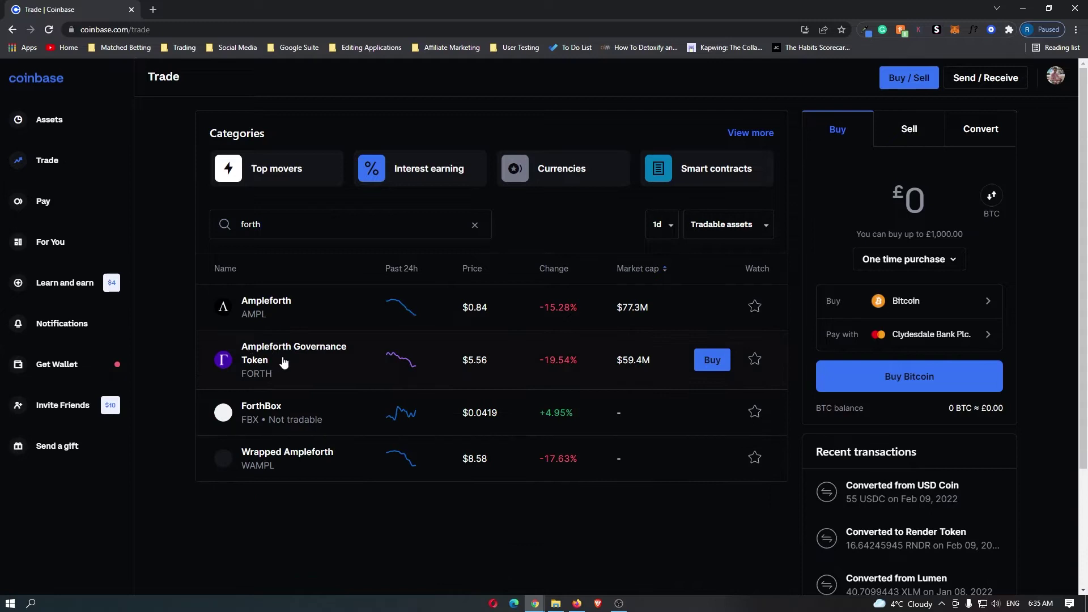
pyautogui.click(276, 363)
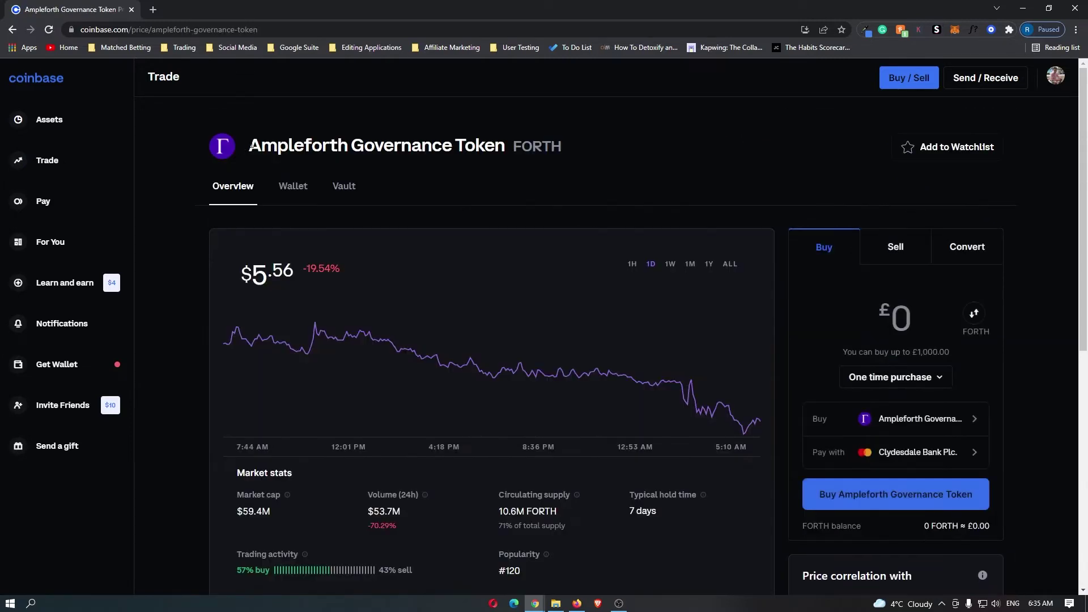
pyautogui.moveTo(242, 282); pyautogui.dragTo(259, 315)
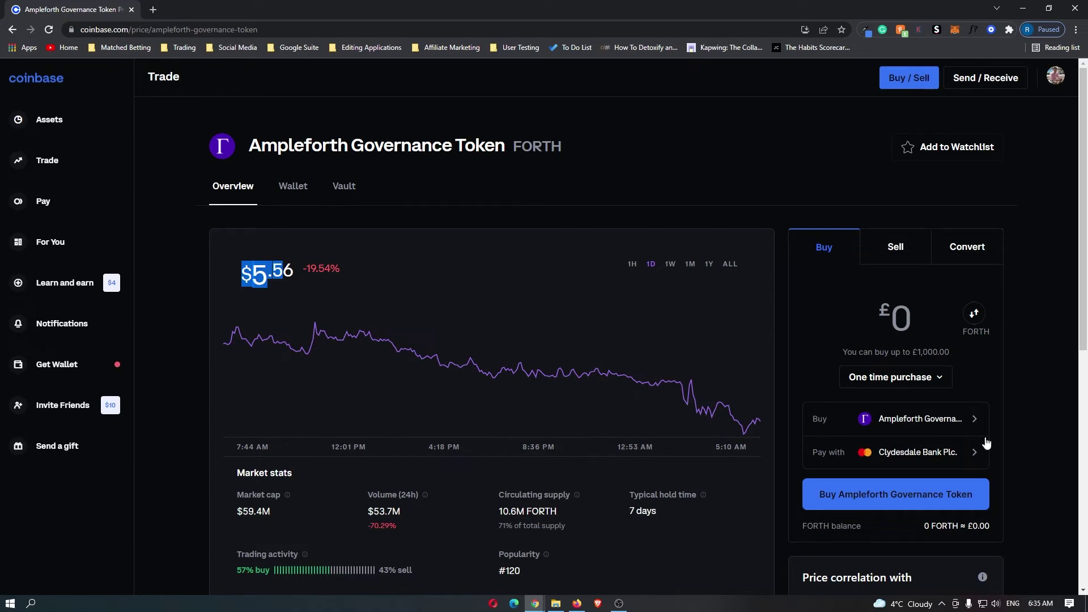
# Enter £100 as the FORTH one-time purchase amount in the Buy panel.
pyautogui.click(893, 318)
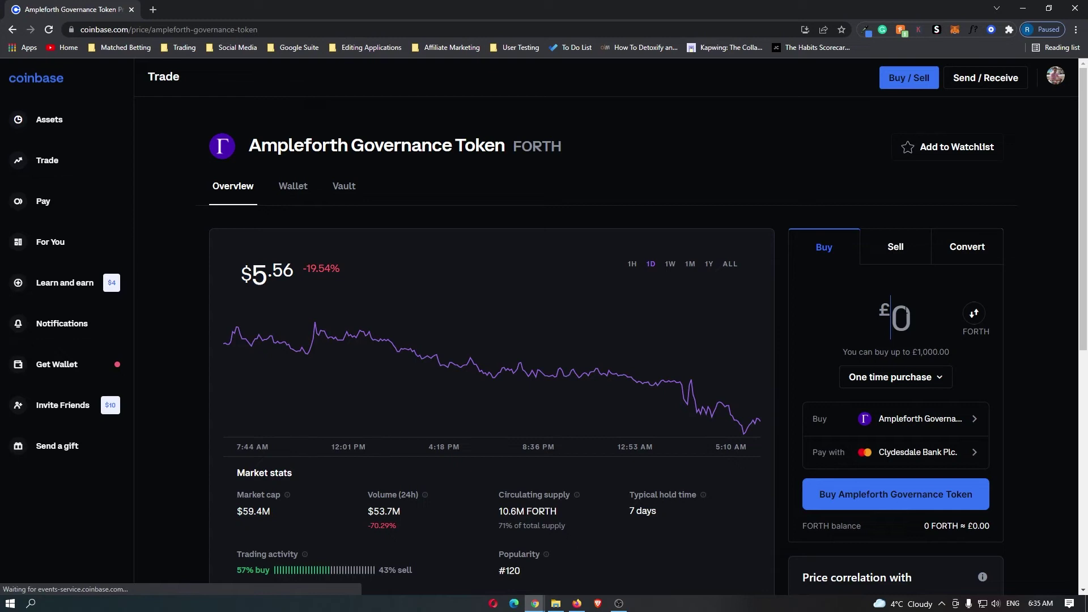
pyautogui.write('100')
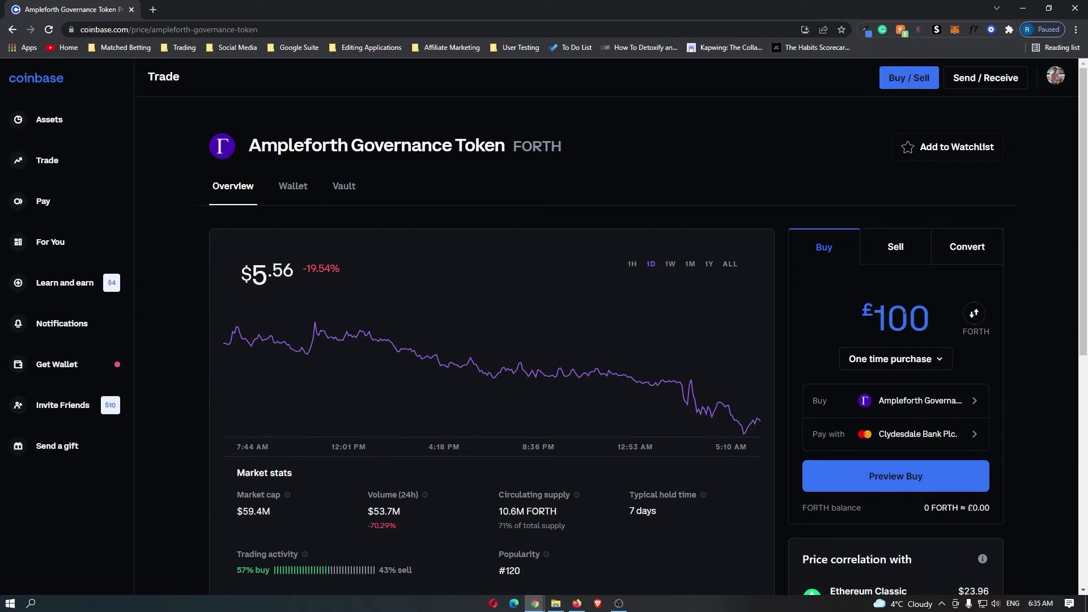
# Preview the buy: 23.07248422 FORTH for £100, including a £3.84 fee.
pyautogui.click(894, 465)
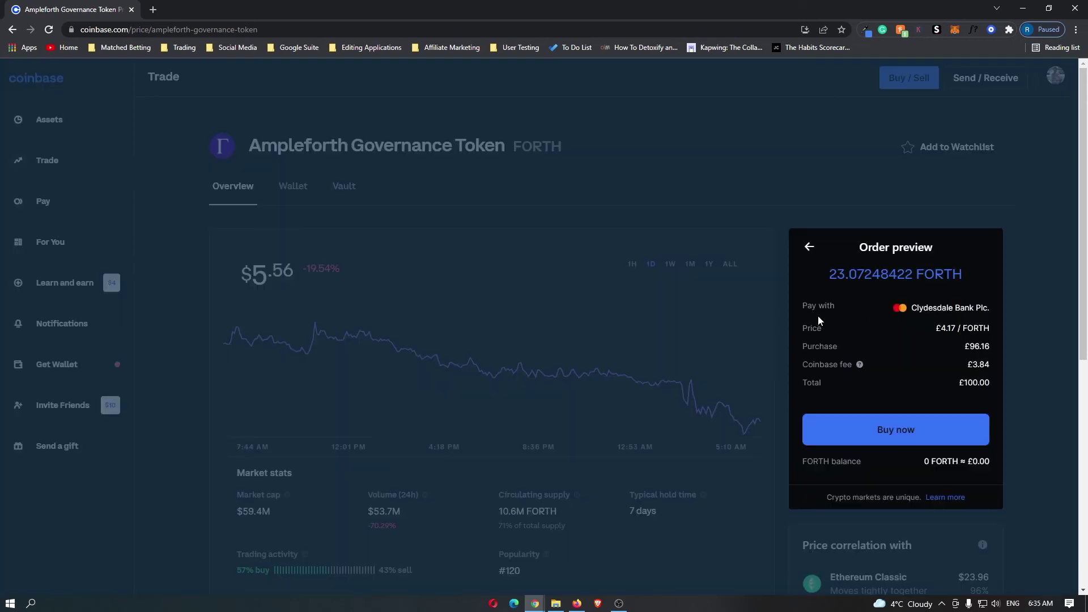